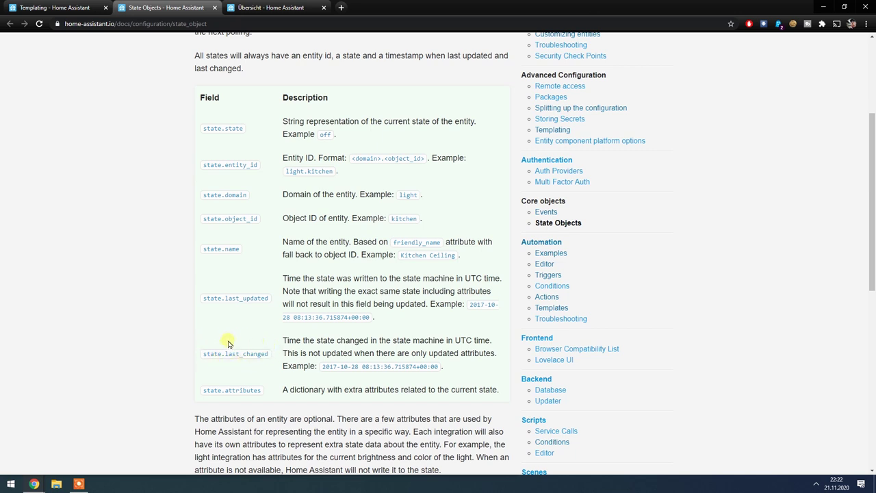
Read the state fields, the entity attributes and the note on attributes with spaces on the State Objects page
scroll(269, 356, "down", 6)
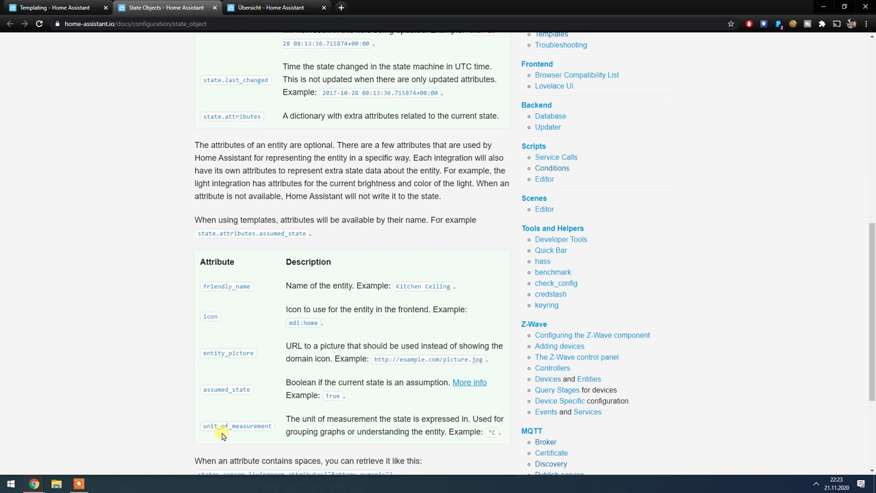
scroll(271, 415, "down", 2)
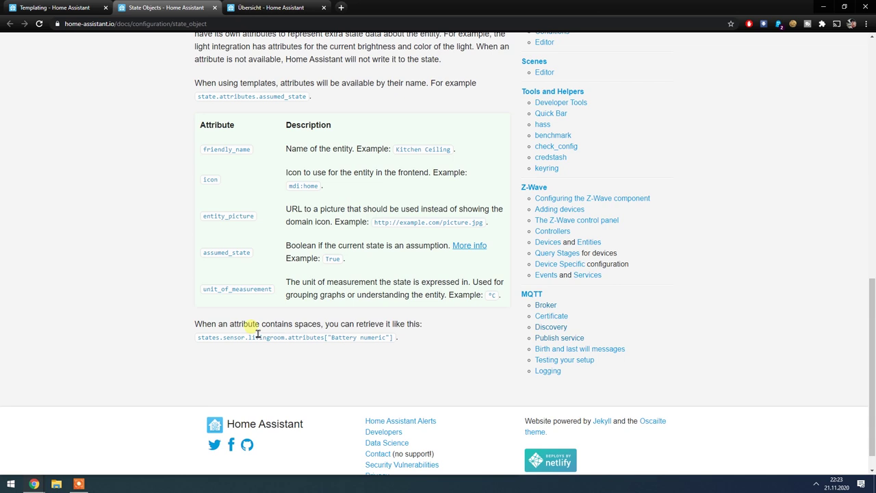
scroll(255, 333, "up", 10)
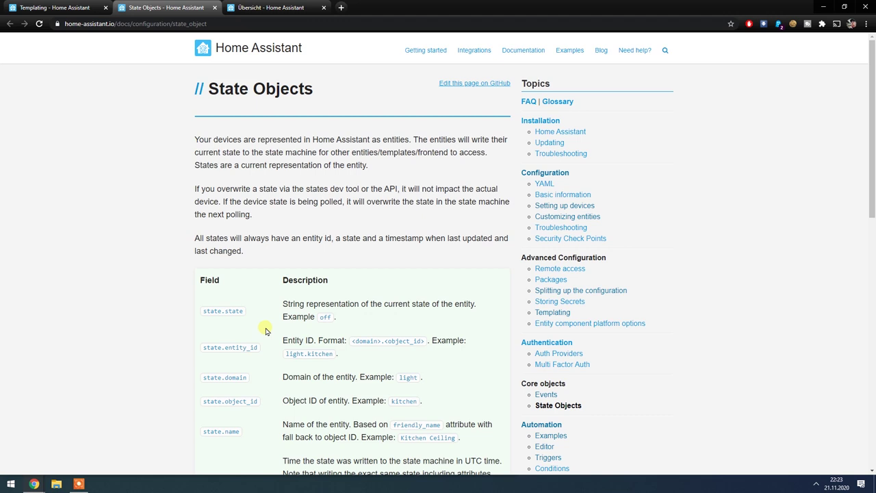
Switch to the Home Assistant dashboard, open the developer tools and load the state of light.nanoleaf_2
left_click(267, 8)
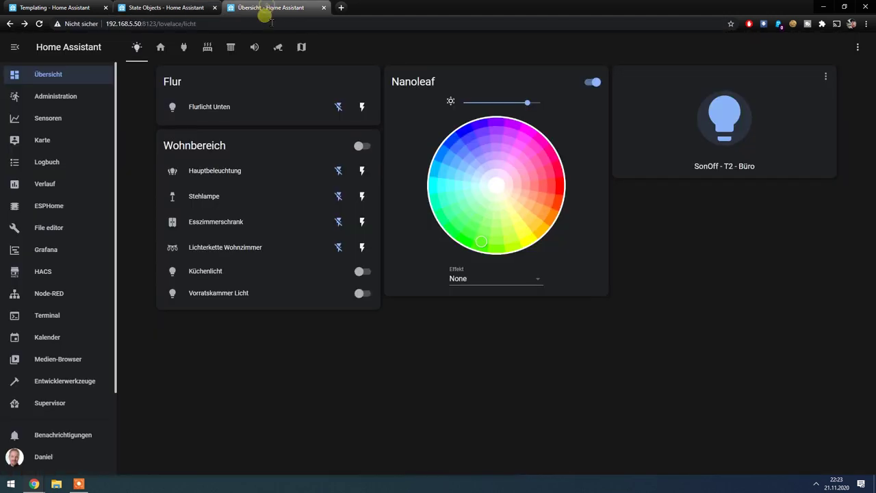
left_click(62, 381)
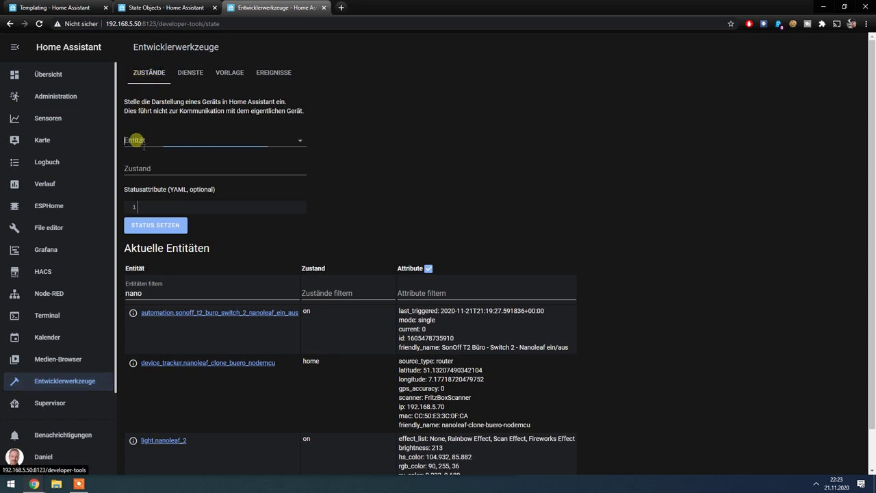
left_click(144, 145)
type("nano")
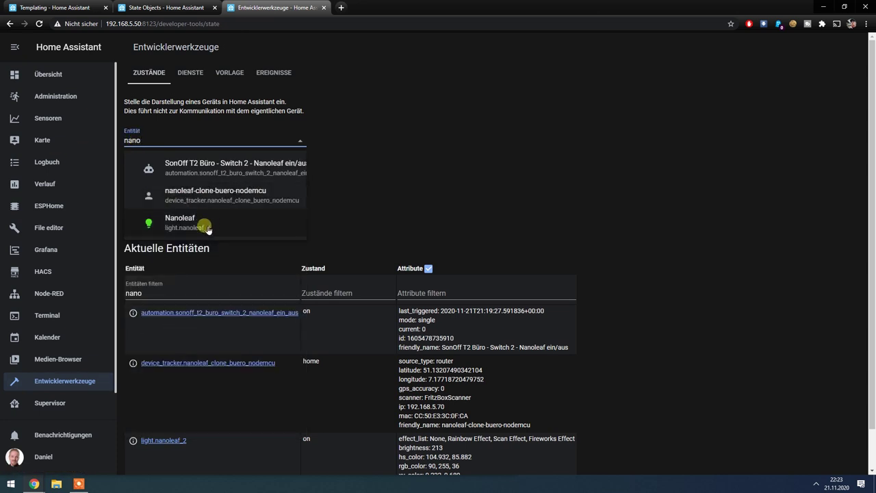
left_click(209, 228)
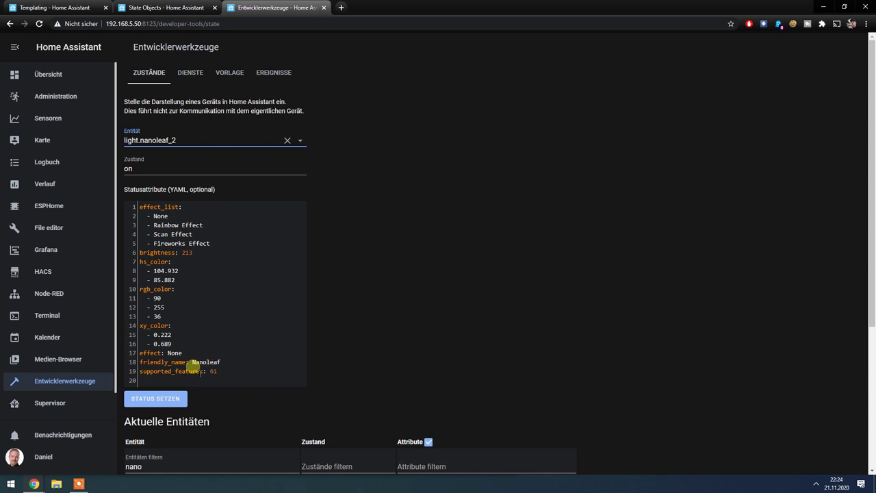
Set the effect attribute of light.nanoleaf_2 to Rainbow Effect and apply the state
scroll(205, 370, "down", 5)
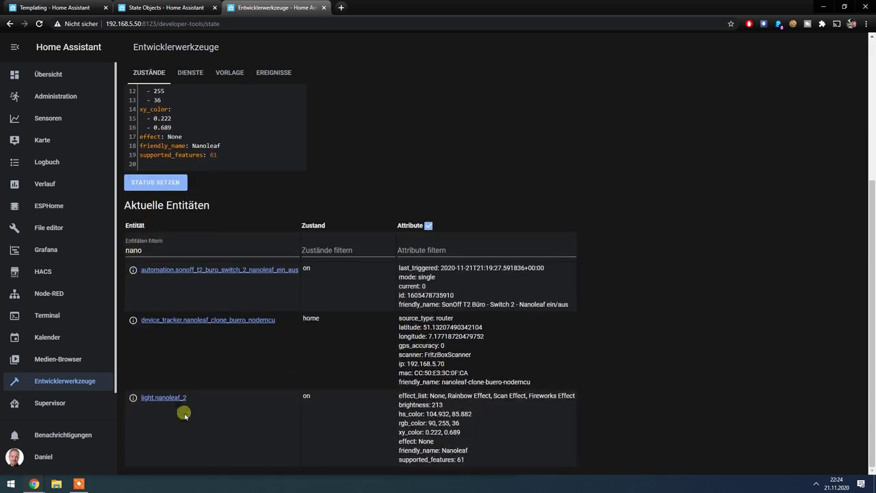
left_click(144, 250)
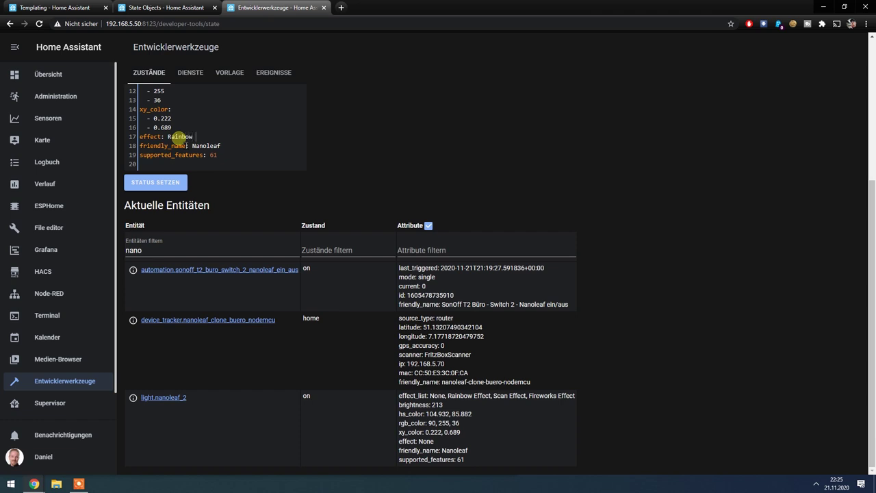
type("t")
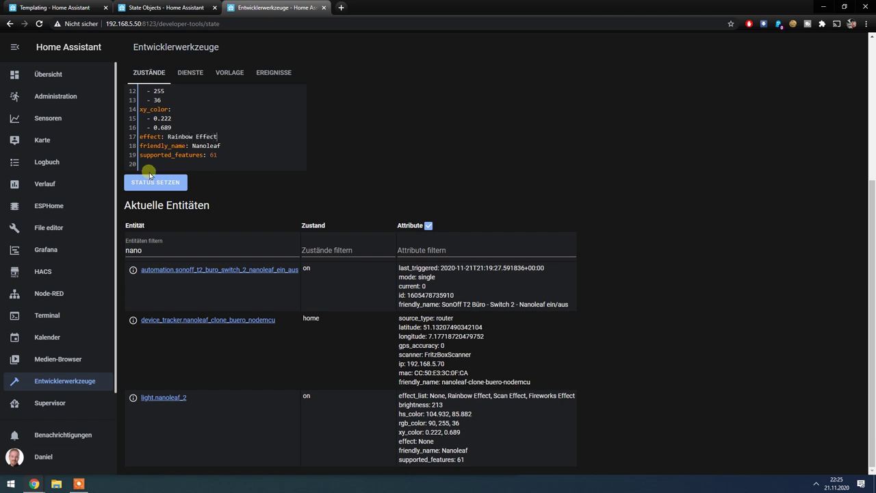
left_click(156, 210)
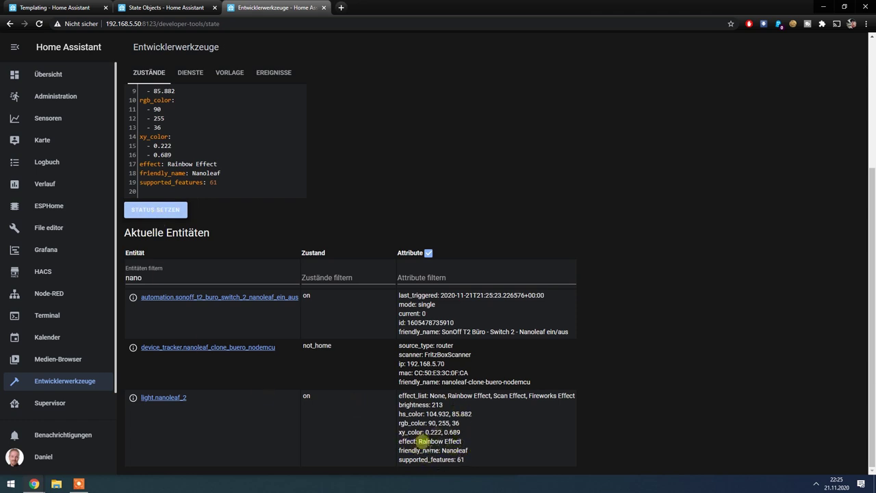
Open the overview dashboard and set the Nanoleaf light's effect to None
left_click(58, 73)
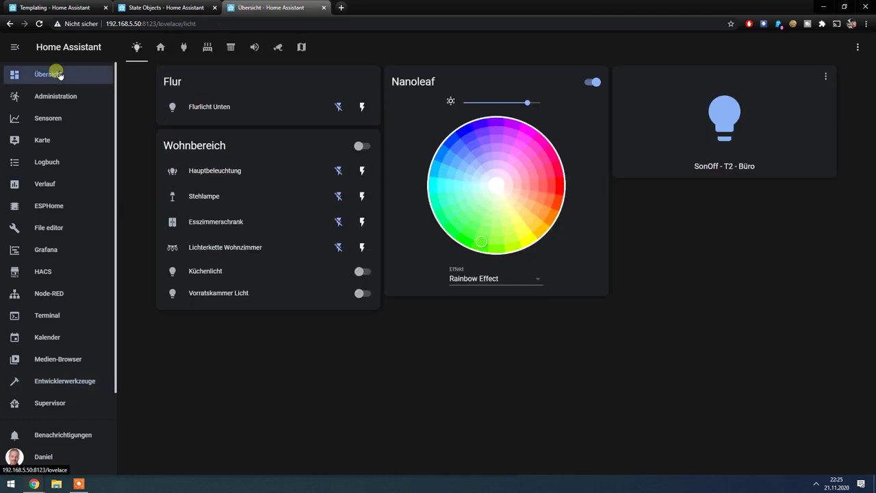
double_click(494, 279)
left_click(493, 280)
left_click(498, 280)
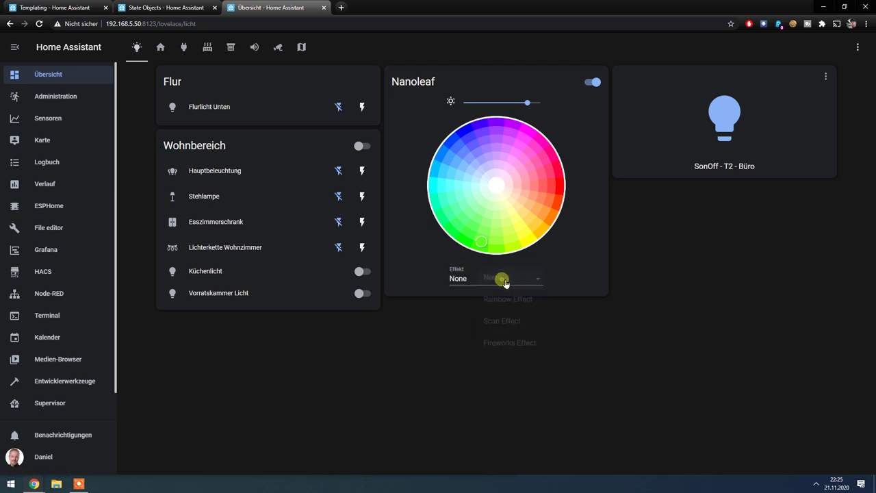
Return to the developer tools and clear all status attributes shown for light.nanoleaf_2
left_click(68, 383)
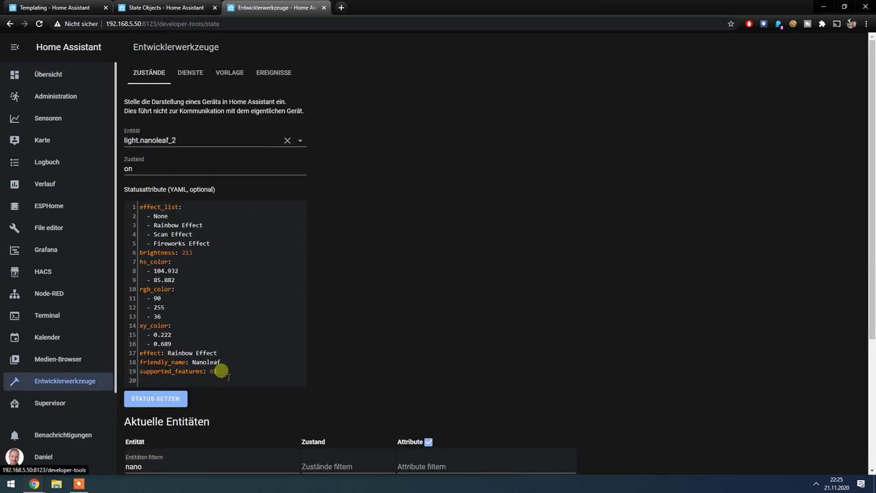
double_click(214, 353)
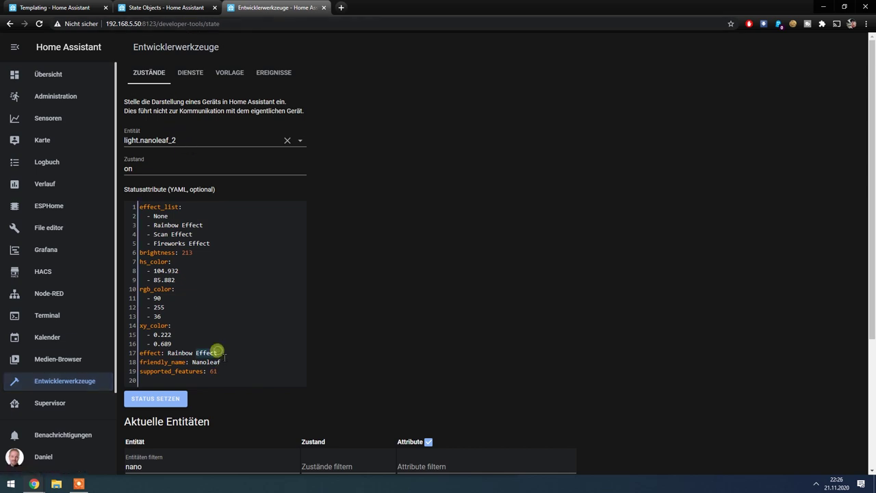
double_click(241, 362)
left_click(241, 370)
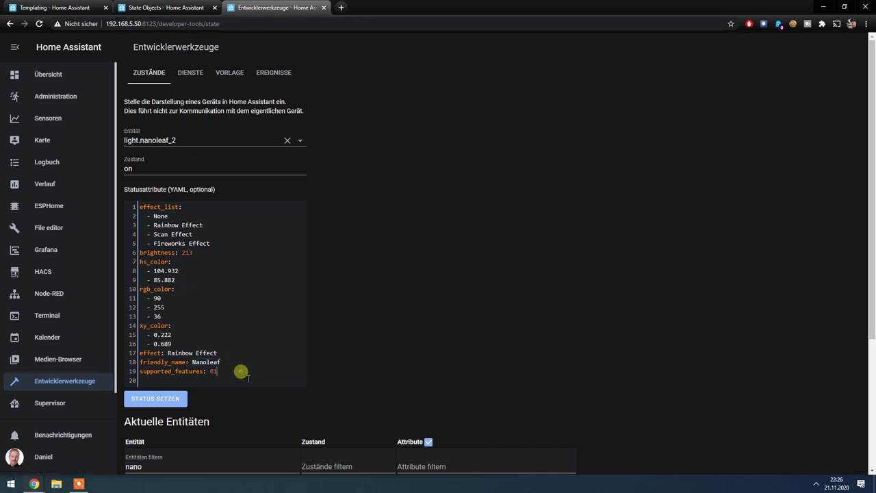
key("ctrl+a")
key("Delete")
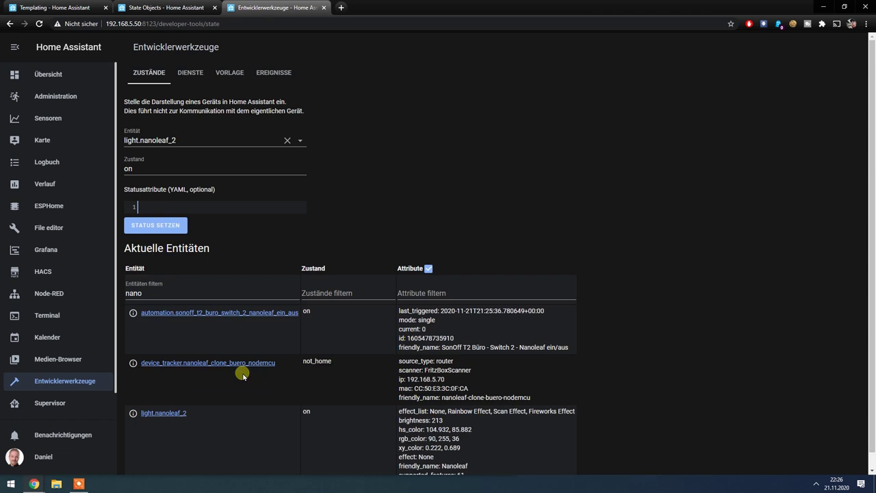
Reselect light.nanoleaf_2 to reload its attributes and compare them with its entry in the current entities list
left_click(287, 140)
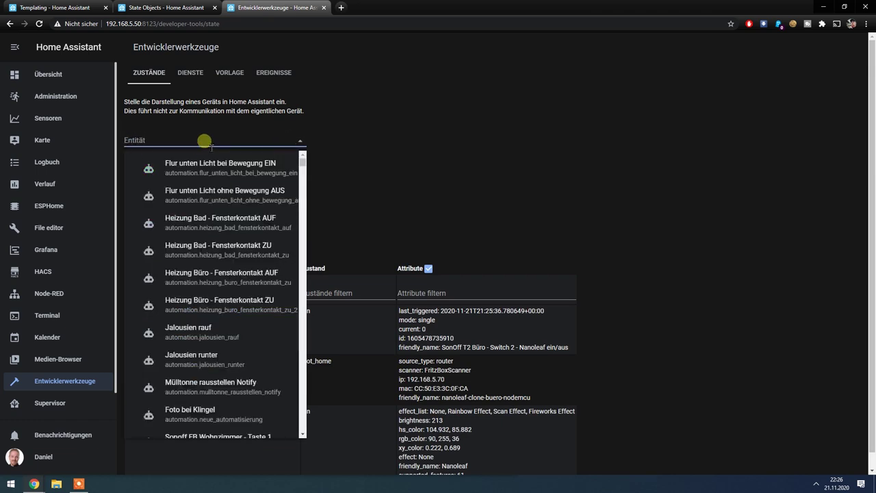
type("nano")
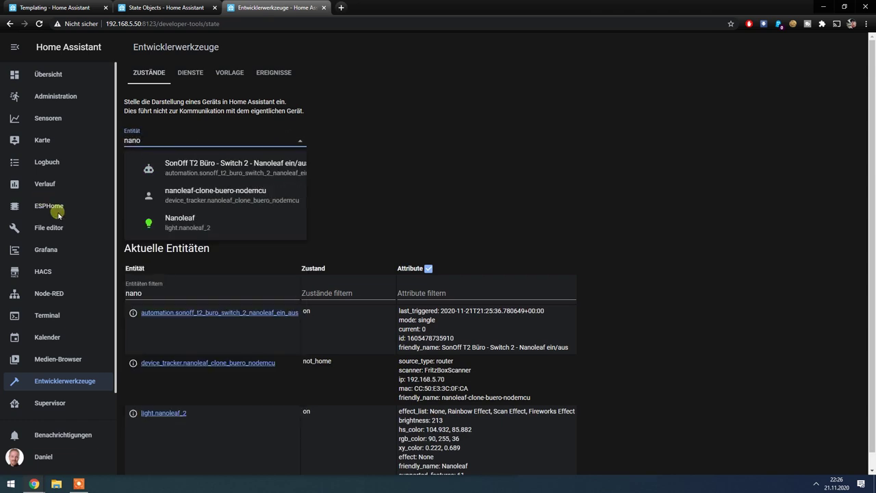
left_click(164, 221)
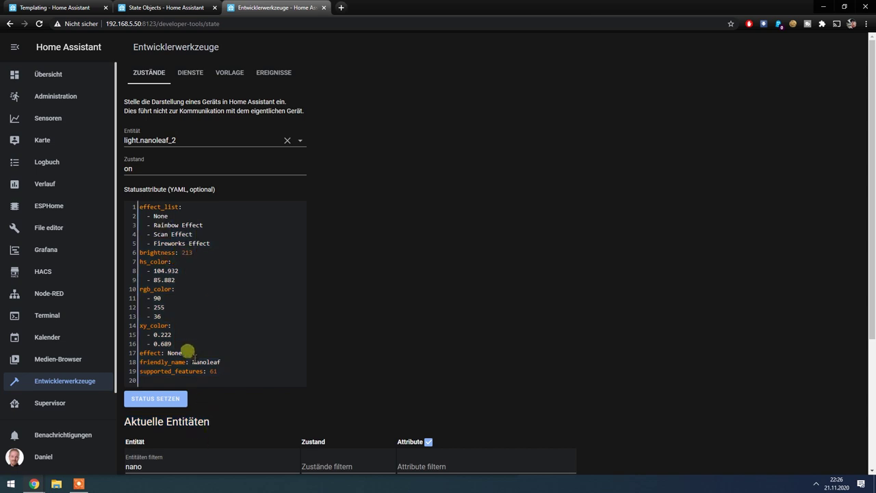
scroll(539, 356, "down", 3)
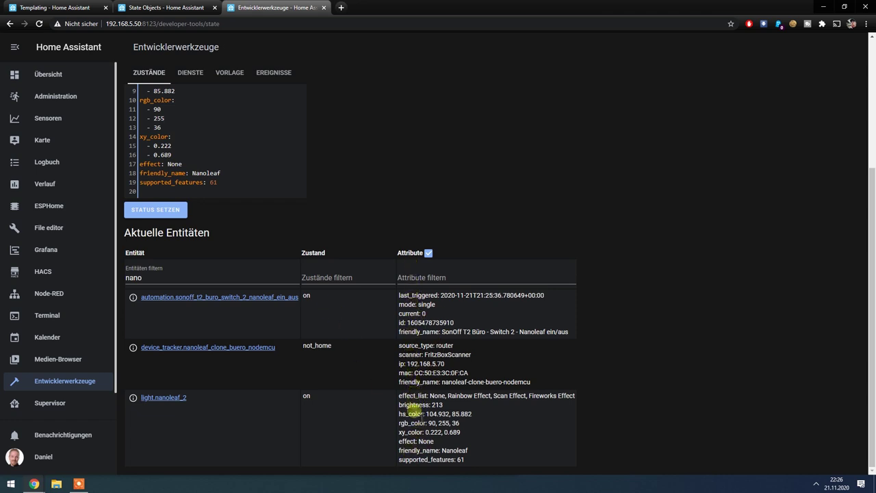
left_click(421, 452)
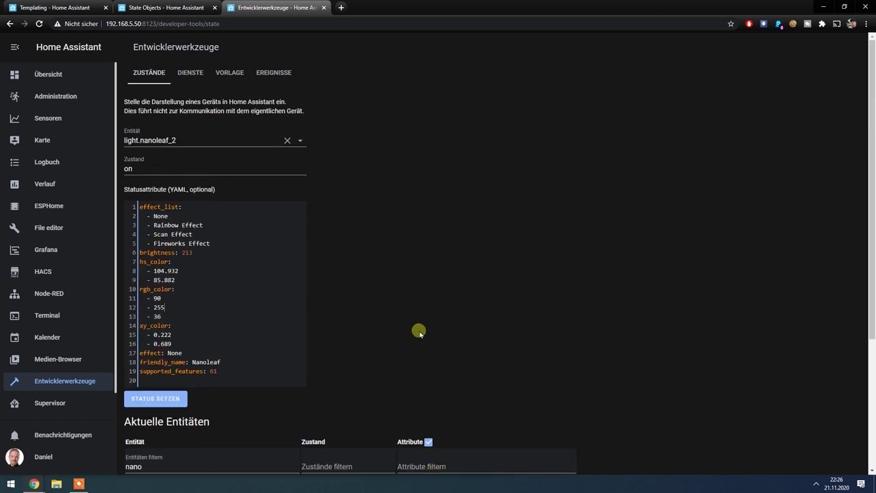
scroll(415, 333, "down", 2)
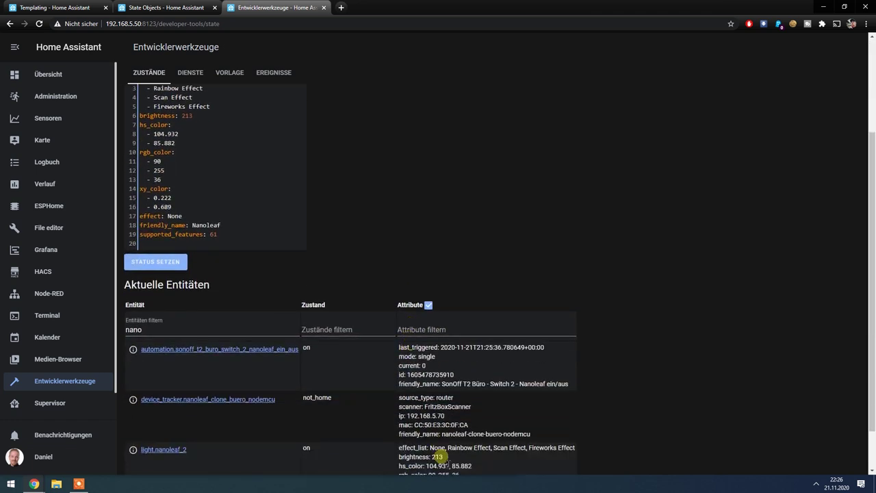
scroll(422, 395, "up", 2)
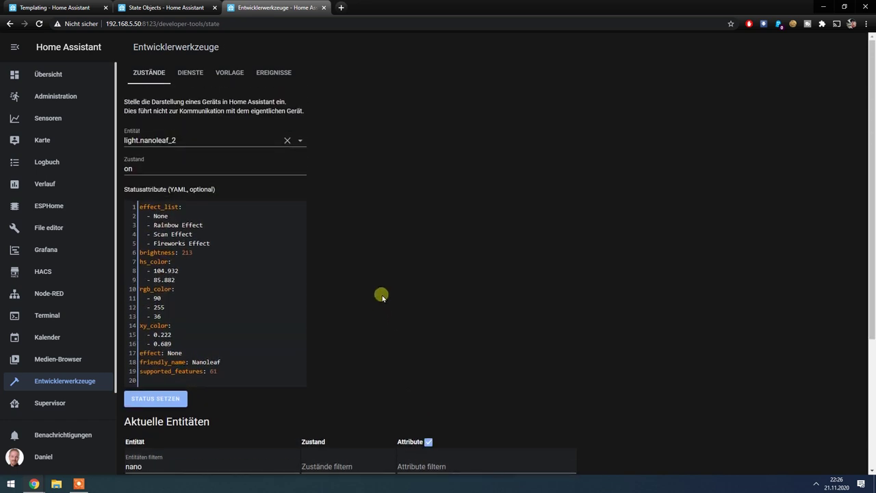
Choose the service climate.set_temperature in the service developer tool and fill in its example data
left_click(191, 74)
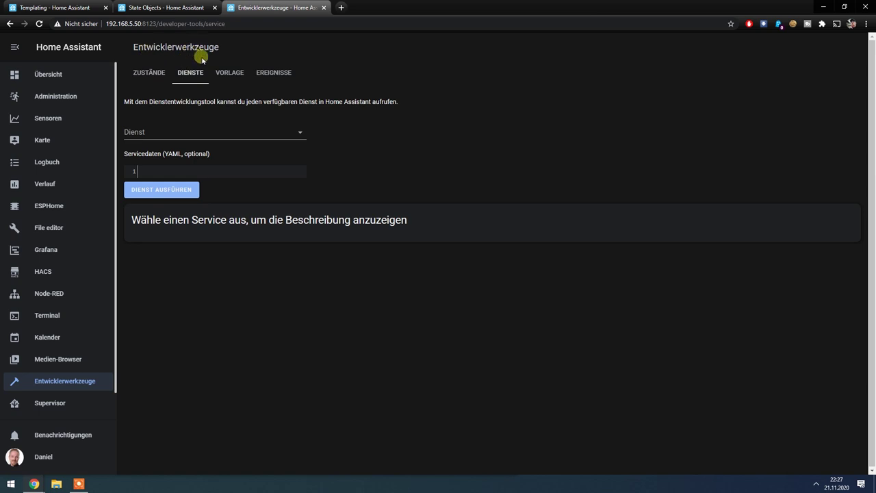
left_click(164, 132)
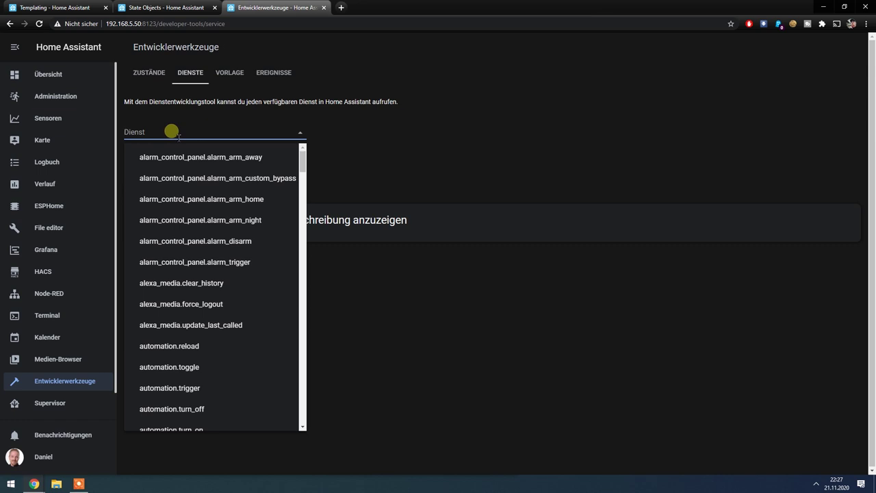
type("cli")
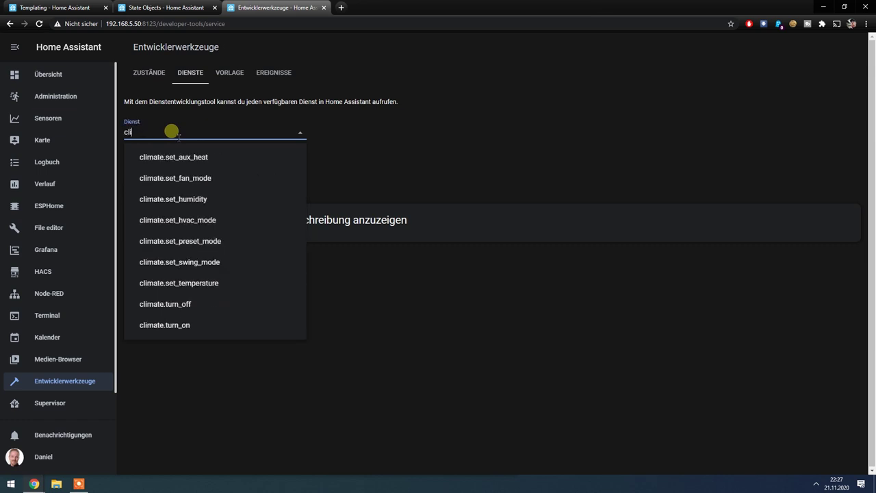
left_click(207, 289)
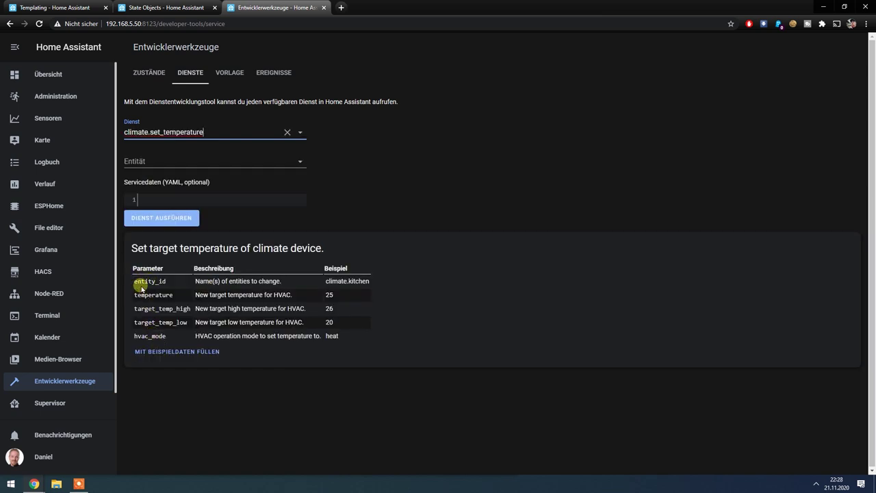
left_click(155, 352)
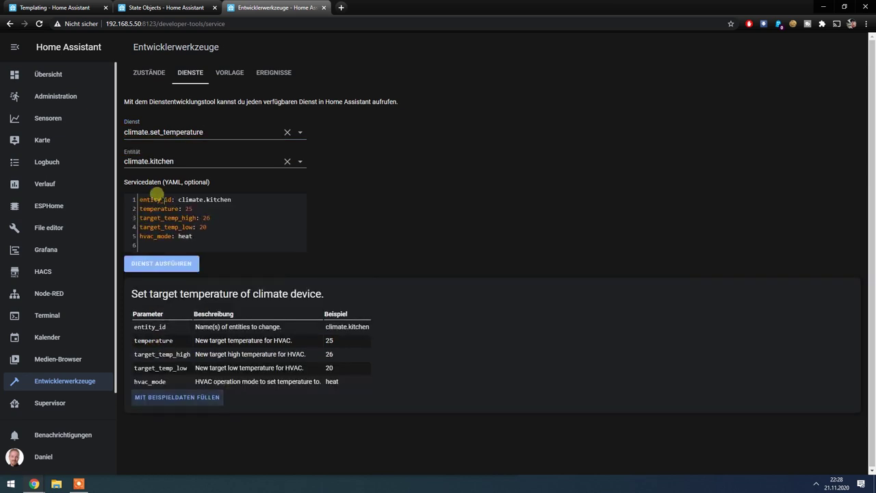
Set temperature to 22 and target_temp_high to 23 in the service data, and choose light.nanoleaf_2 as the entity
left_click_drag(197, 238, 103, 185)
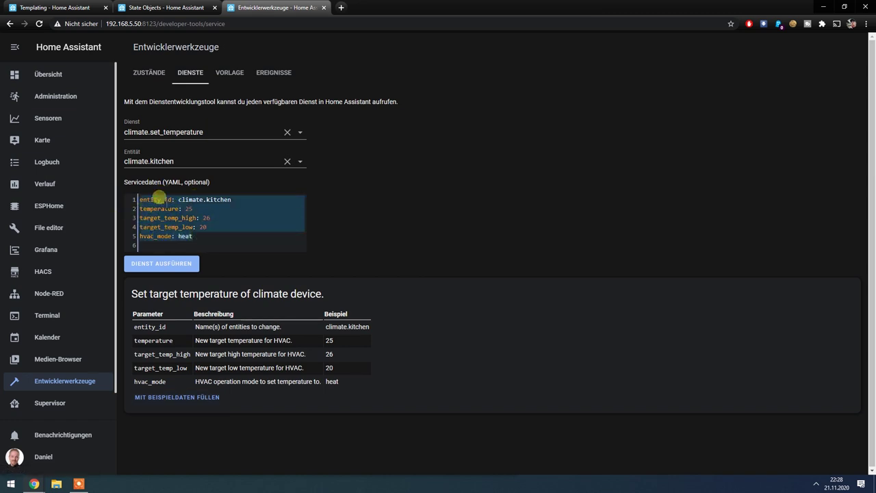
double_click(205, 199)
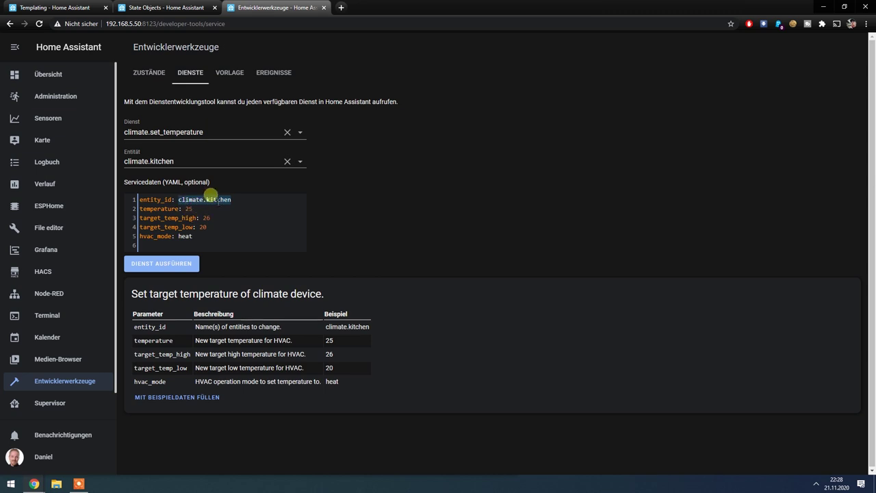
left_click(302, 163)
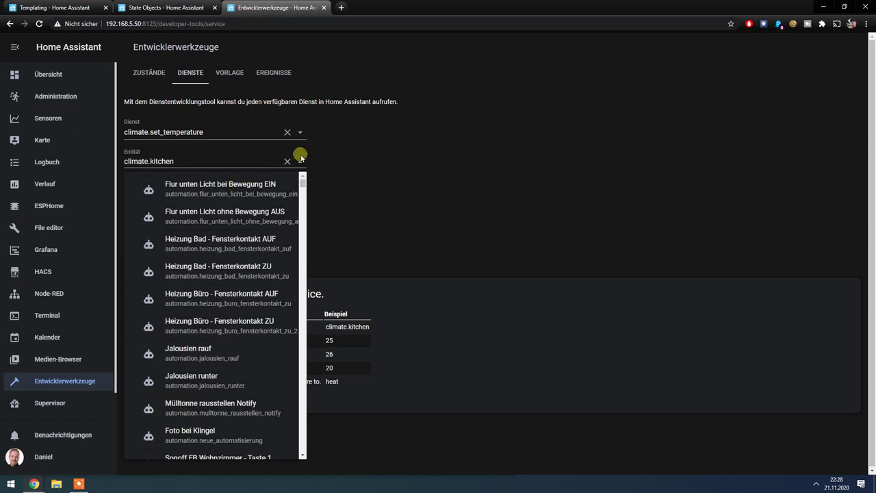
left_click(321, 163)
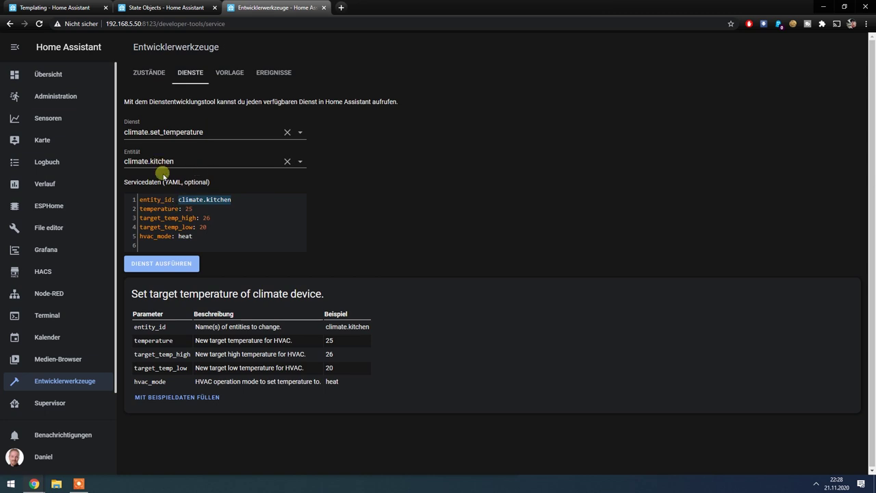
left_click(204, 214)
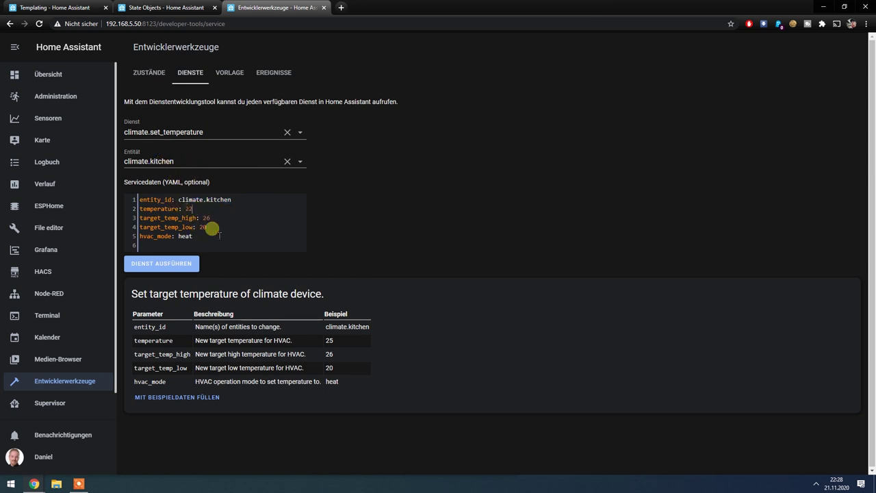
type("3")
left_click_drag(202, 238, 34, 159)
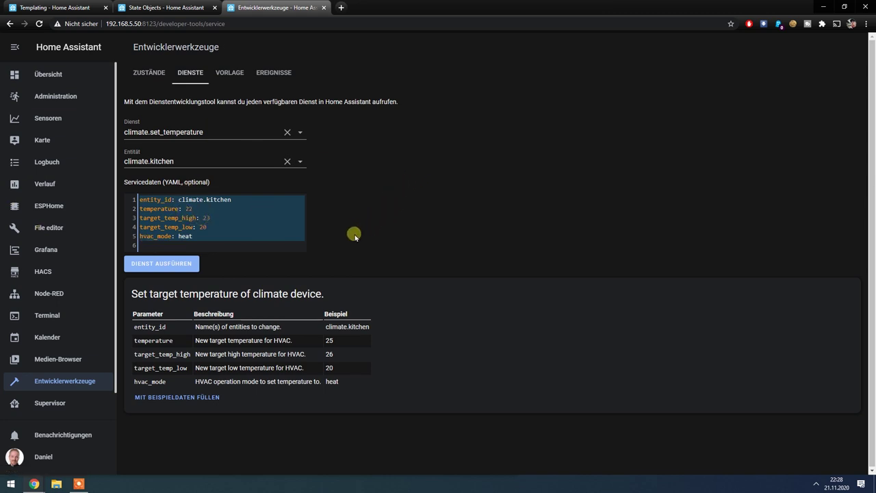
left_click(300, 162)
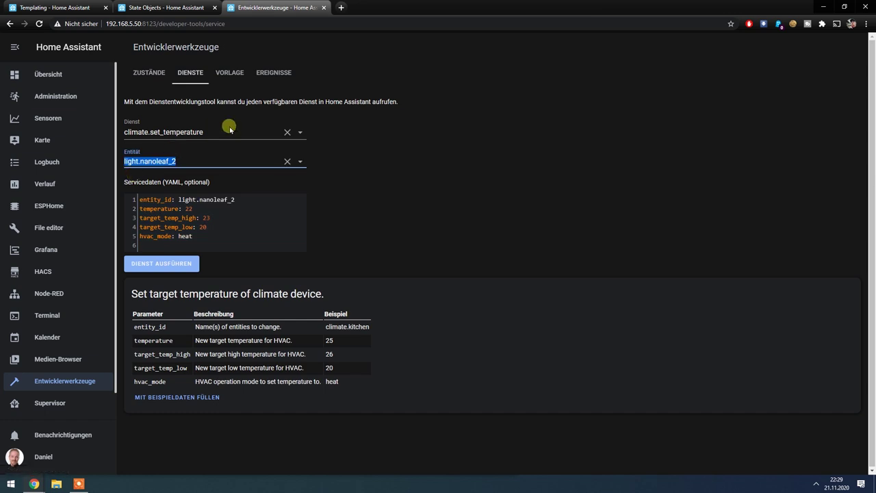
Open the template editor and examine the if/else message example in the Templating documentation
left_click(234, 74)
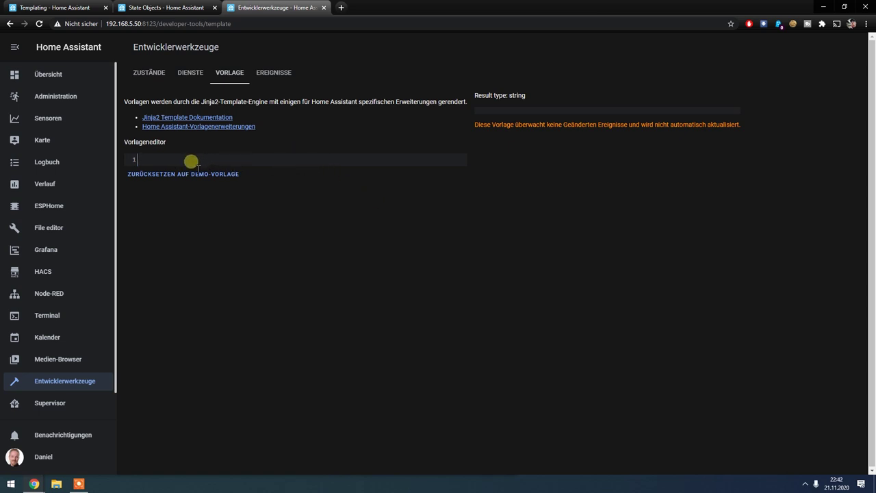
left_click(46, 9)
scroll(216, 297, "down", 4)
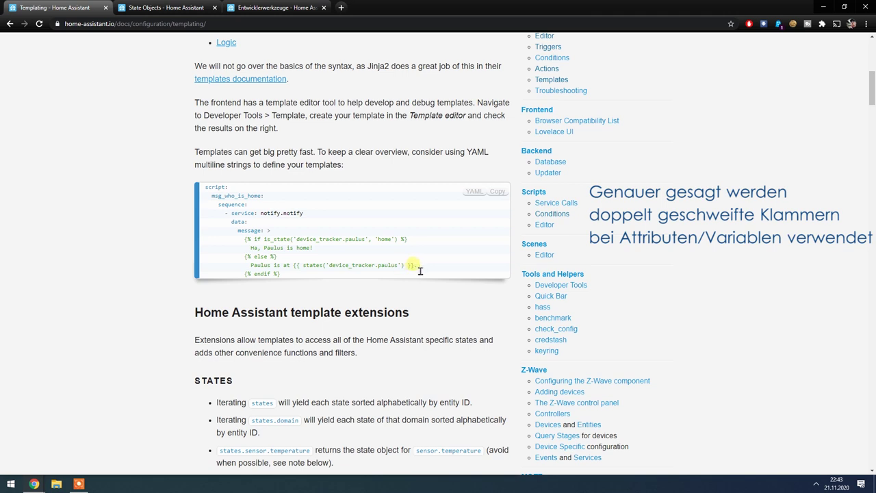
left_click_drag(415, 272, 203, 246)
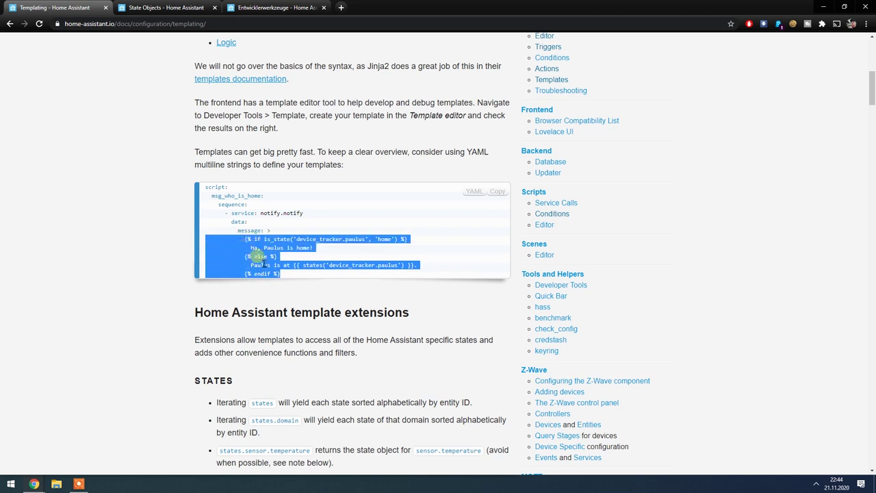